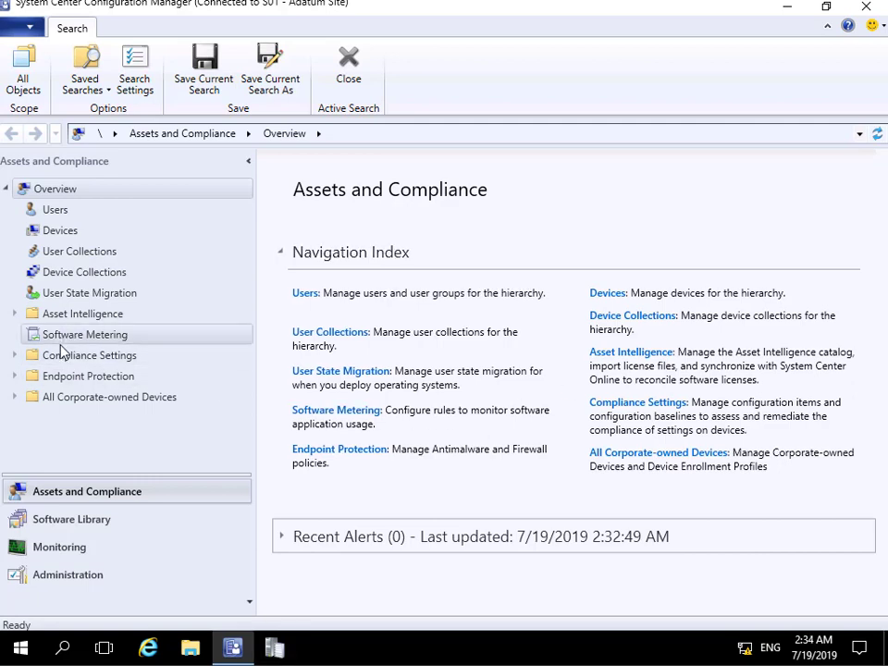
- Start a new configuration item under Compliance Settings and name it "Validate Remote Desktop is Enabled"
{"action": "left_click", "coordinate": [78, 361]}
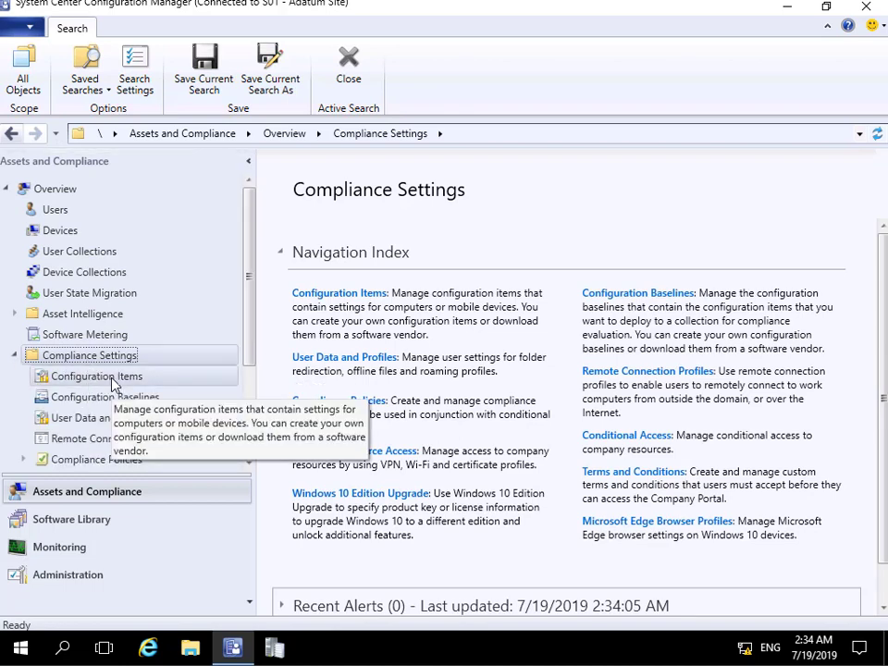
{"action": "left_click", "coordinate": [97, 376]}
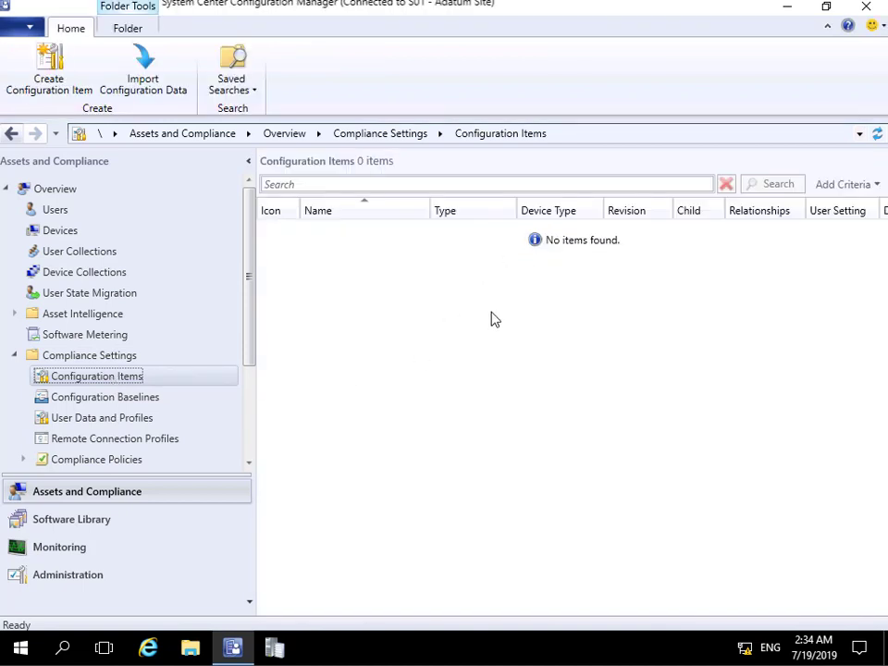
{"action": "right_click", "coordinate": [96, 383]}
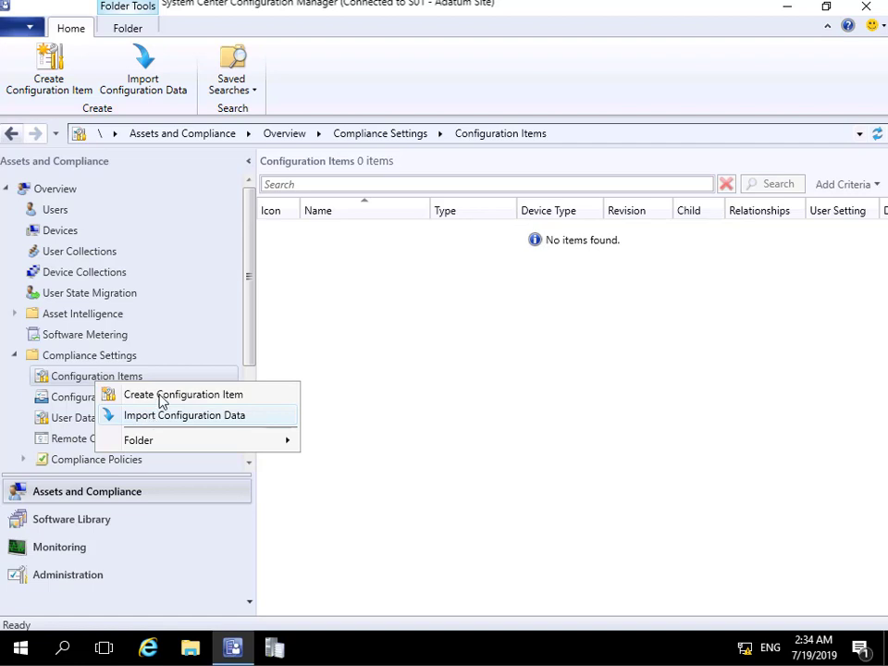
{"action": "left_click", "coordinate": [162, 400]}
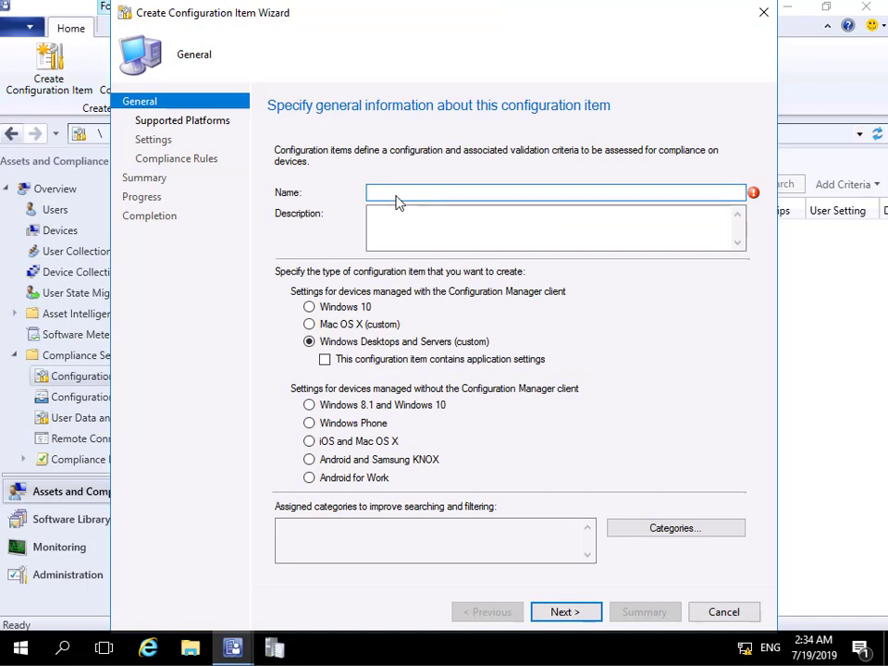
{"action": "type", "text": "Validate Remote Desktop is Enabled"}
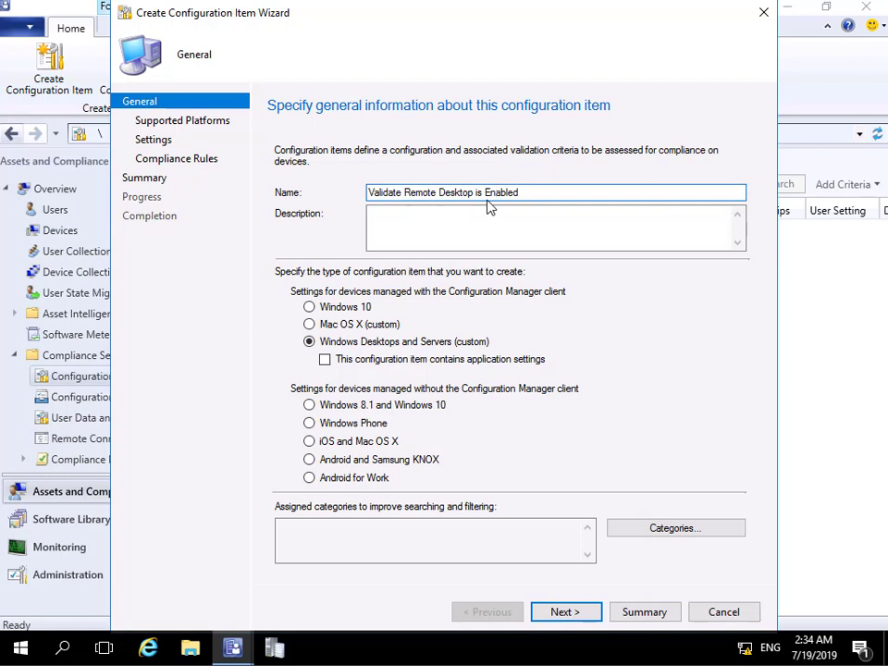
- Assign the Client category to the configuration item and accept all Windows versions as supported platforms
{"action": "left_click", "coordinate": [648, 533]}
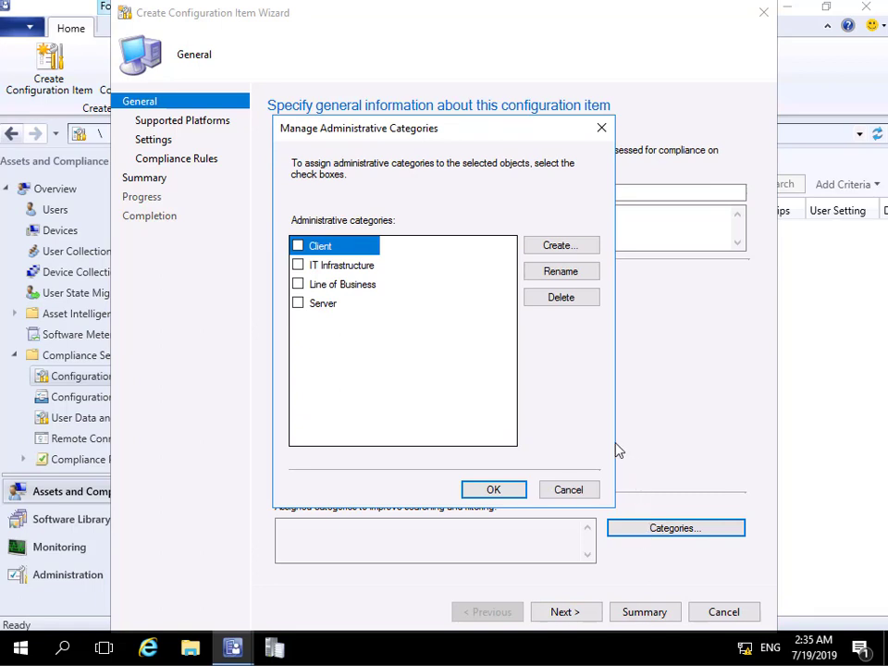
{"action": "left_click", "coordinate": [298, 246]}
{"action": "left_click", "coordinate": [509, 493]}
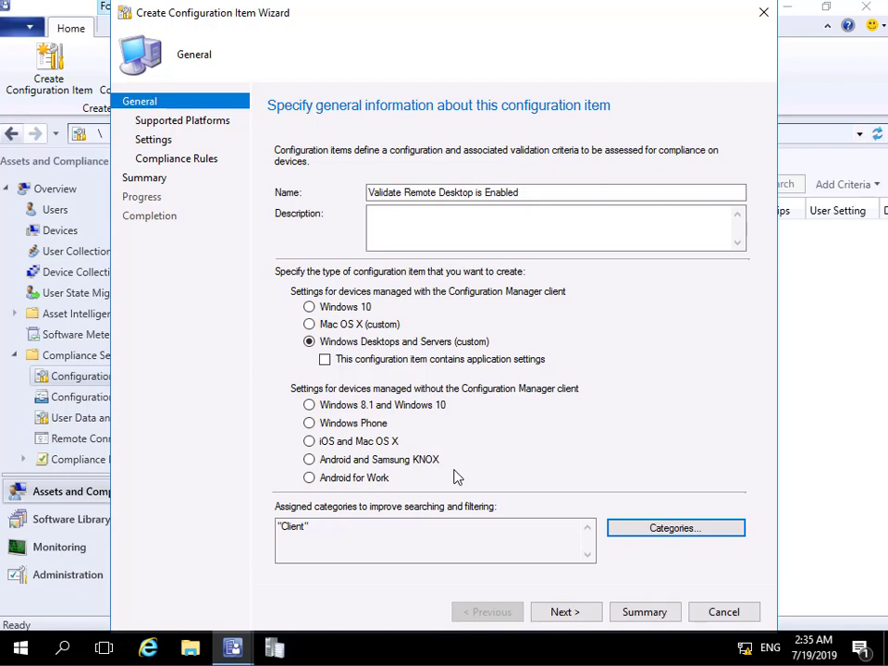
{"action": "left_click", "coordinate": [554, 612]}
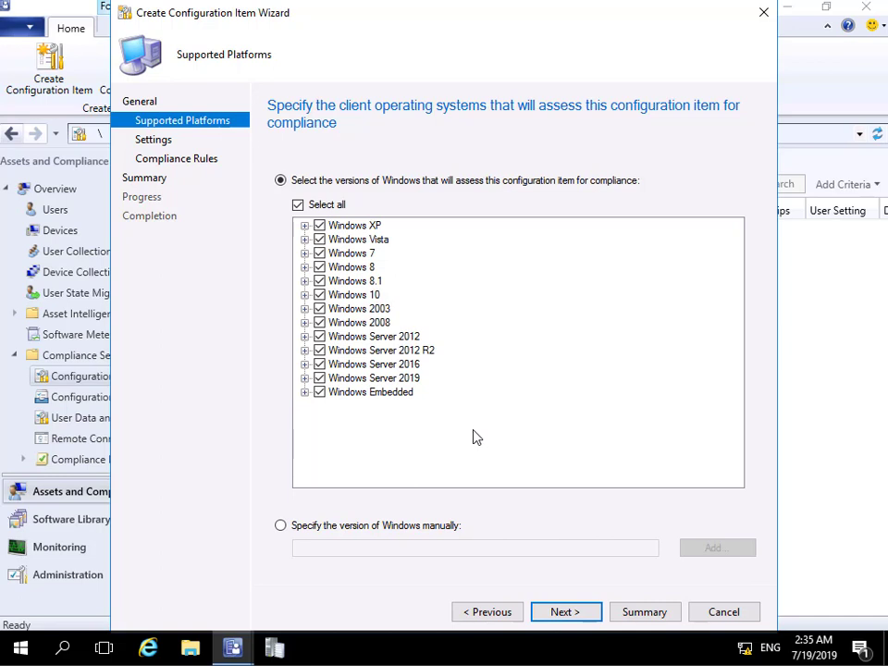
{"action": "left_click", "coordinate": [563, 613]}
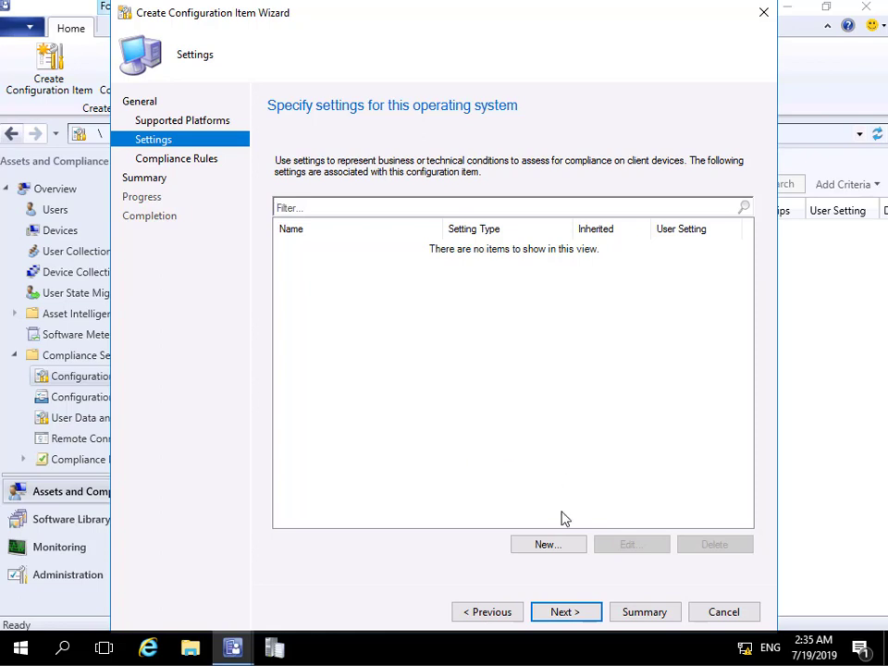
- Start a new registry value setting and connect the registry browser to the computer LON-DC1
{"action": "left_click", "coordinate": [548, 545]}
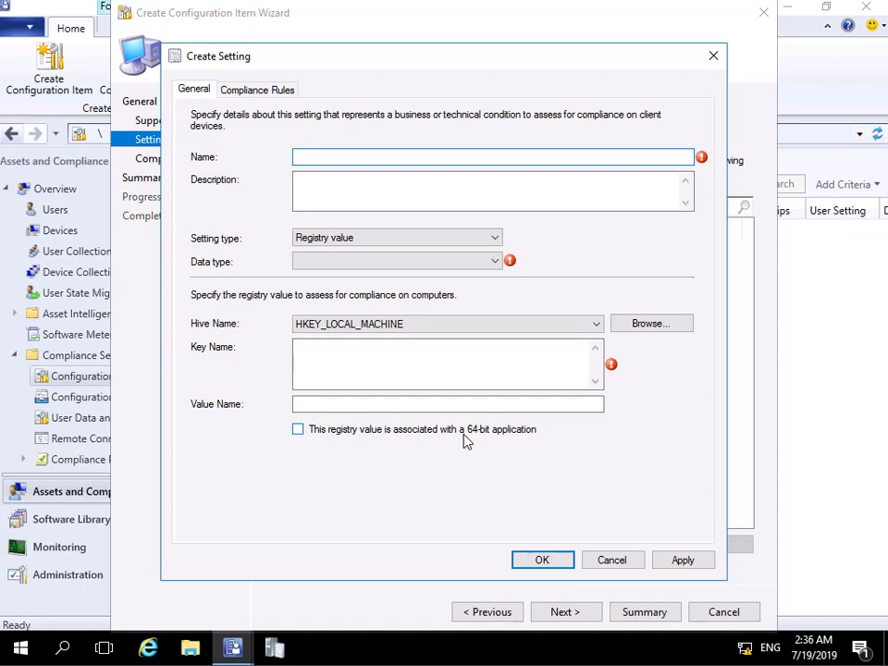
{"action": "left_click", "coordinate": [617, 329]}
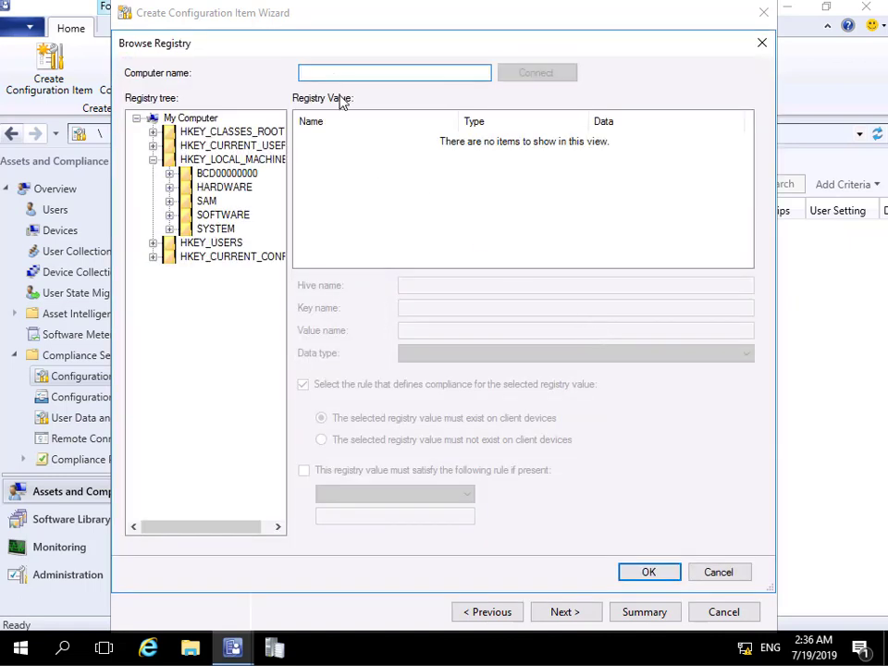
{"action": "type", "text": "L"}
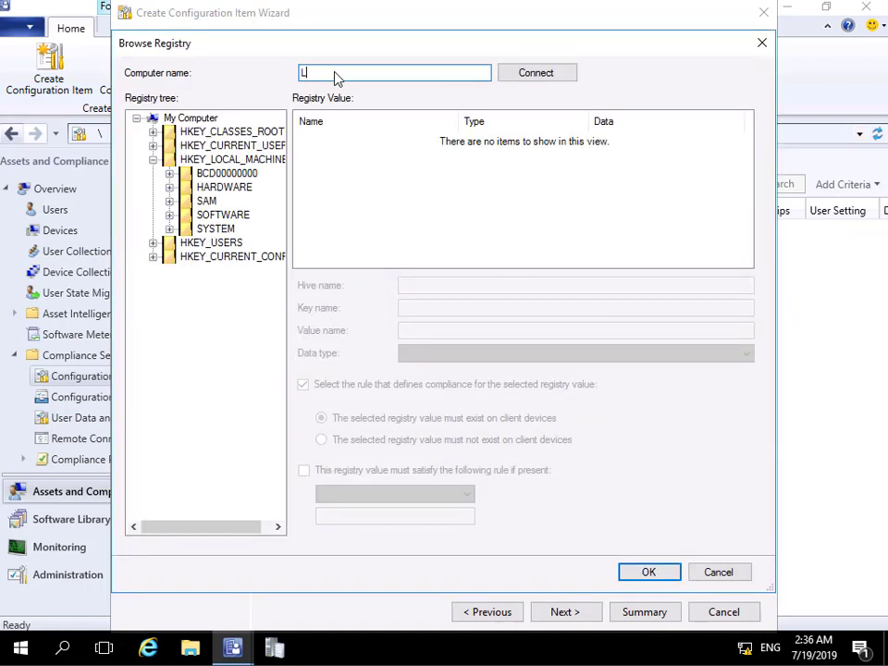
{"action": "type", "text": "ON-DC1"}
{"action": "left_click", "coordinate": [519, 75]}
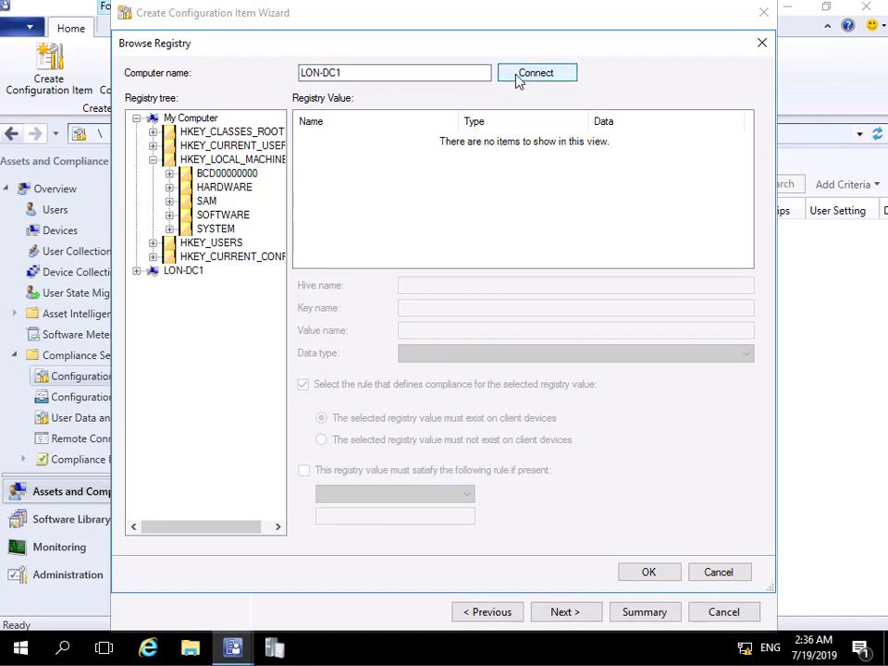
- Select the registry key HKEY_LOCAL_MACHINE\SYSTEM\CurrentControlSet\Control\Terminal Server on LON-DC1
{"action": "left_click", "coordinate": [137, 271]}
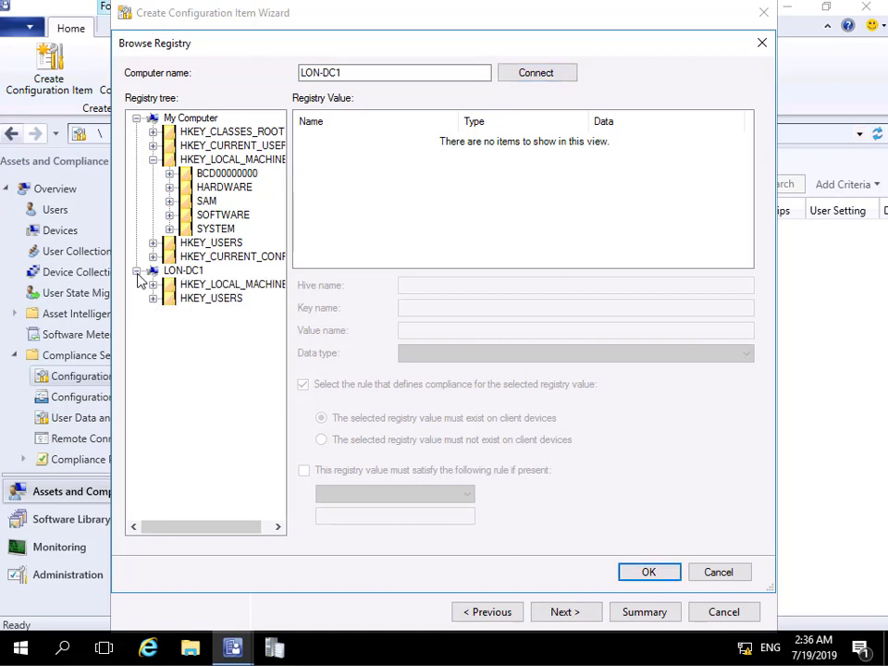
{"action": "left_click", "coordinate": [152, 285]}
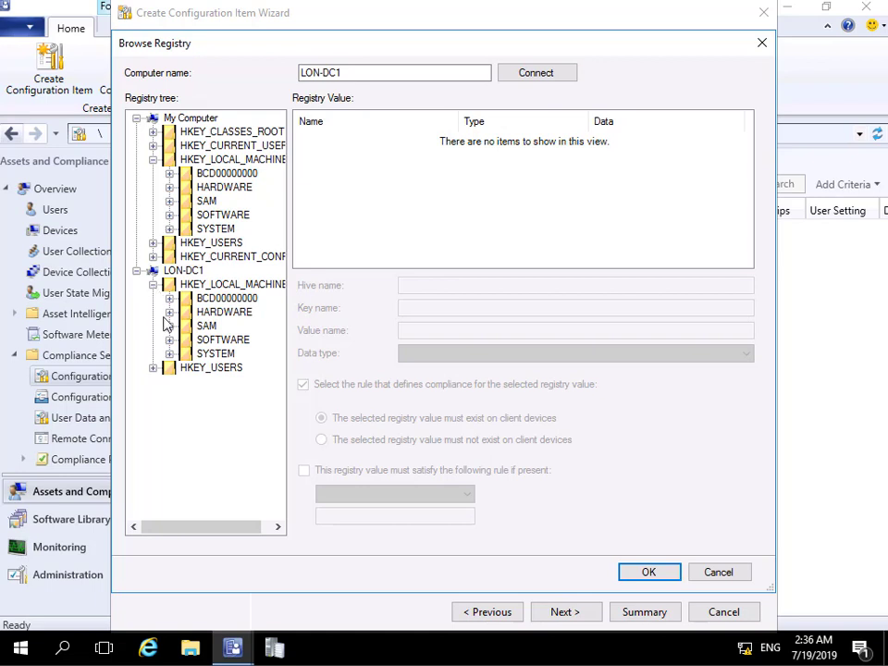
{"action": "left_click", "coordinate": [170, 357]}
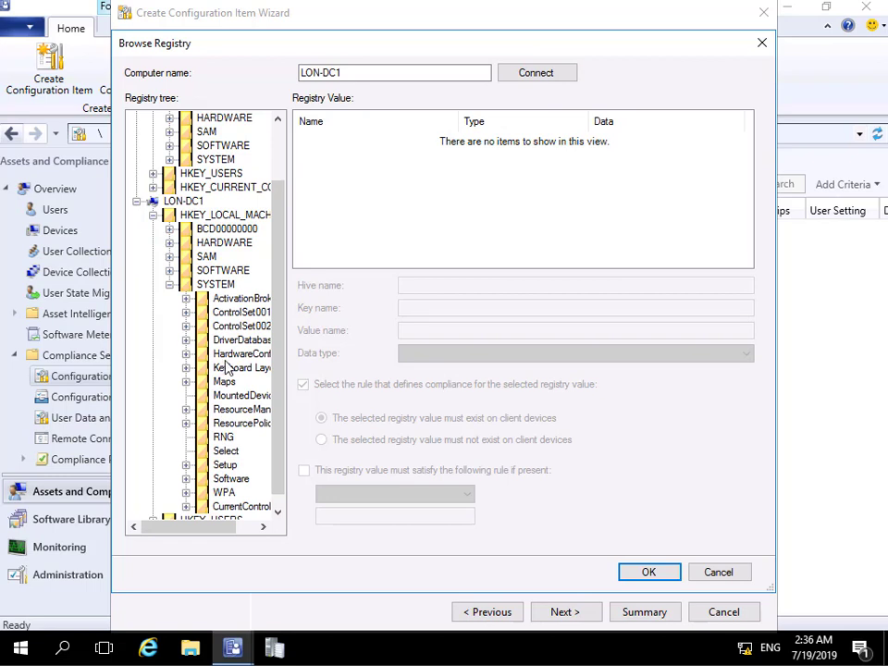
{"action": "scroll", "coordinate": [226, 373], "scroll_direction": "down", "scroll_amount": 1}
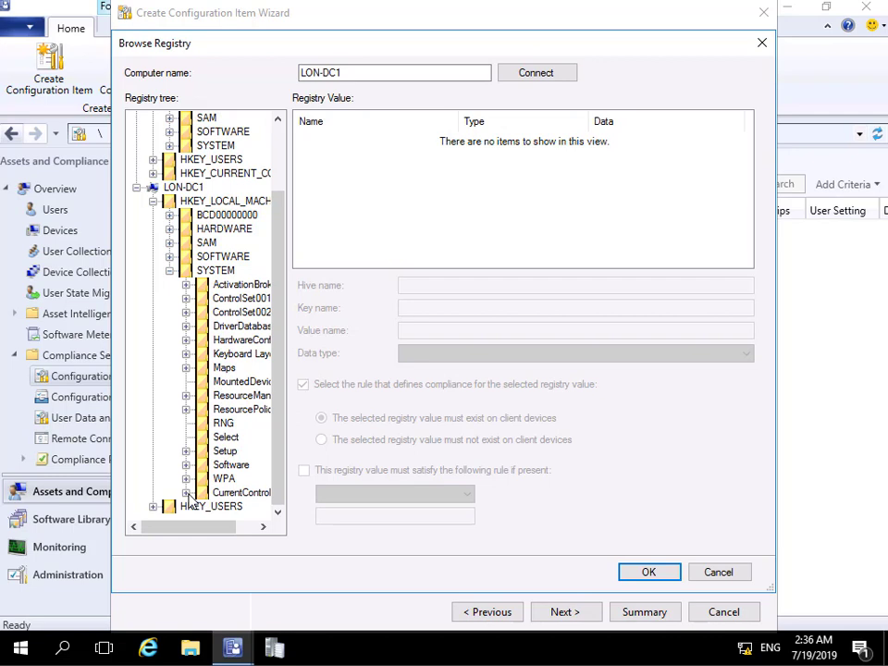
{"action": "left_click", "coordinate": [186, 494]}
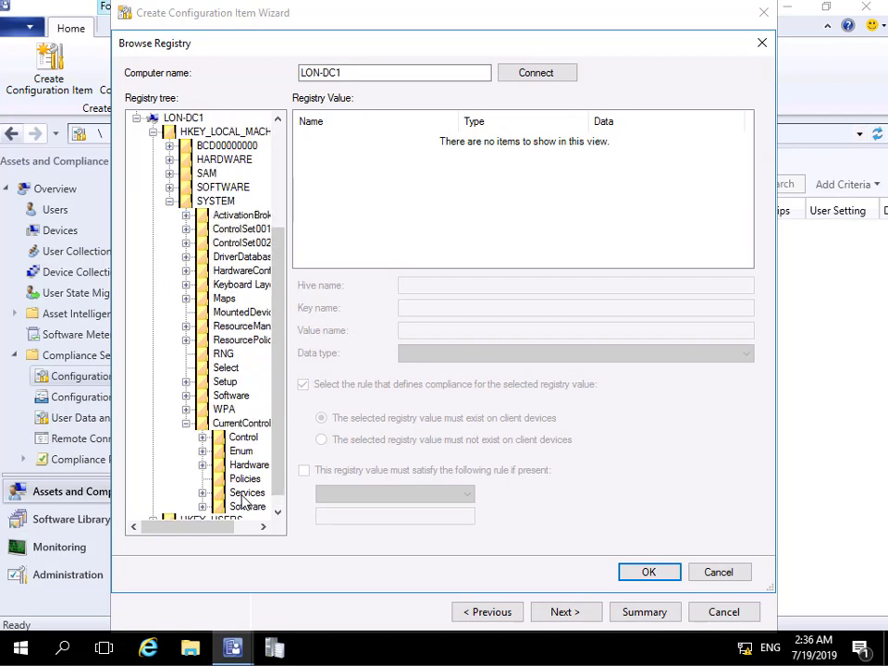
{"action": "double_click", "coordinate": [239, 439]}
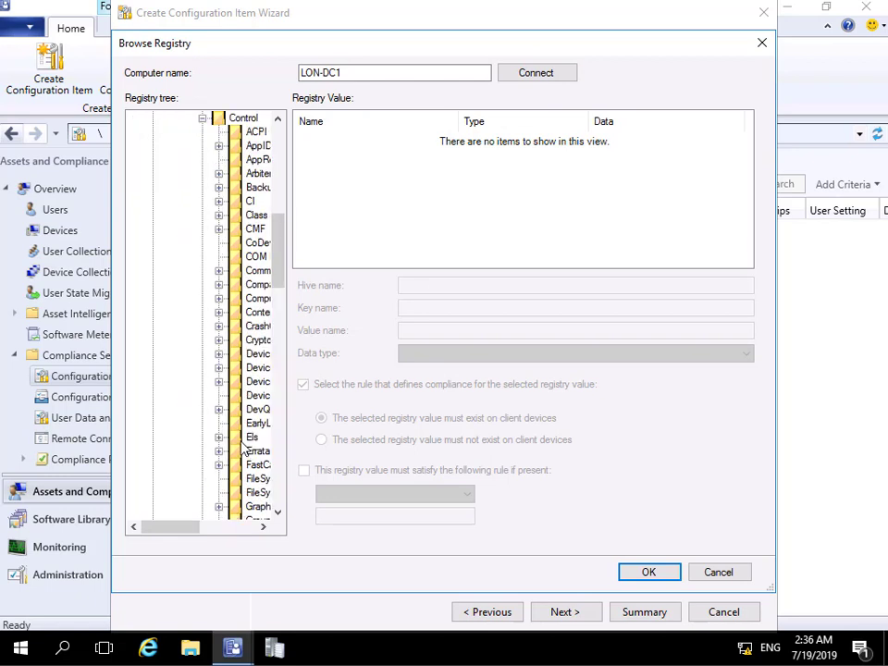
{"action": "scroll", "coordinate": [250, 448], "scroll_direction": "down", "scroll_amount": 5}
{"action": "scroll", "coordinate": [249, 448], "scroll_direction": "down", "scroll_amount": 12}
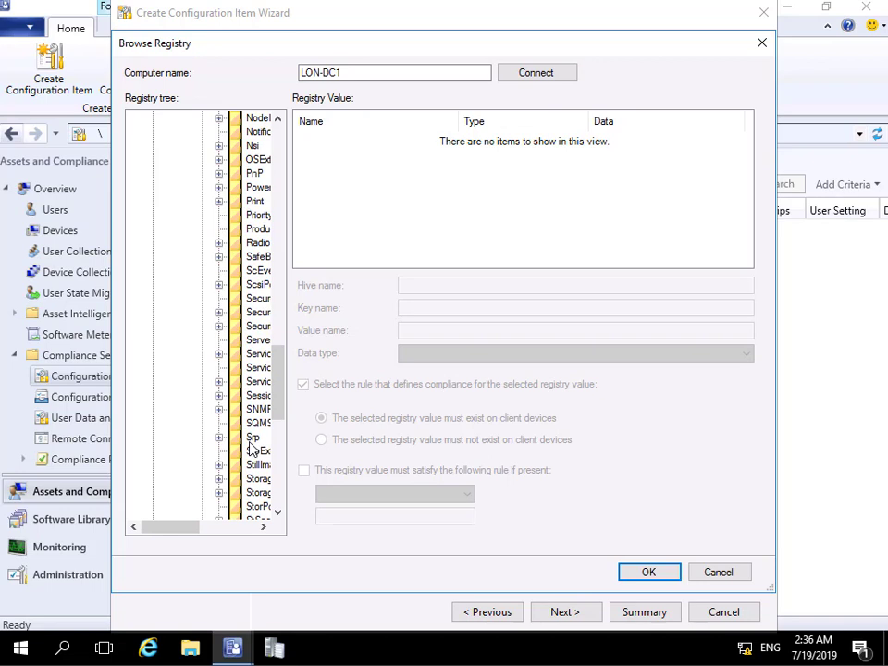
{"action": "scroll", "coordinate": [250, 448], "scroll_direction": "down", "scroll_amount": 2}
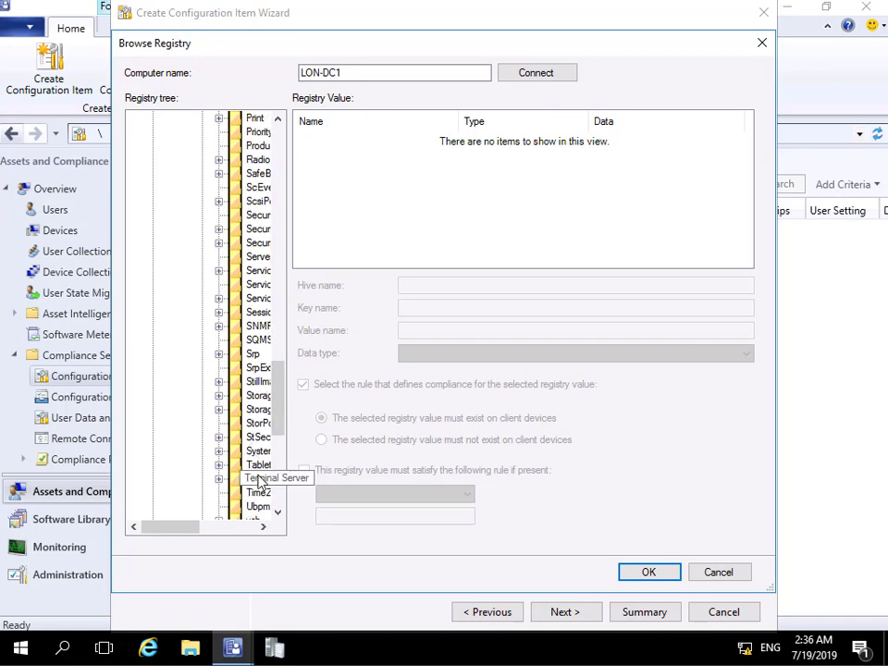
{"action": "left_click", "coordinate": [260, 483]}
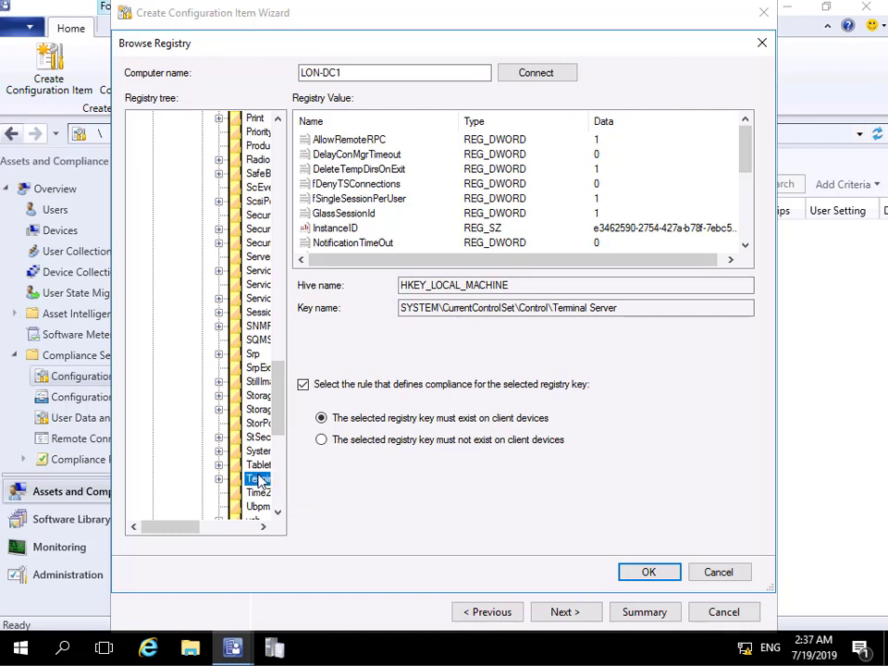
- Choose the fDenyTSConnections value, add the rule that it must equal 0, and save the setting
{"action": "left_click", "coordinate": [370, 184]}
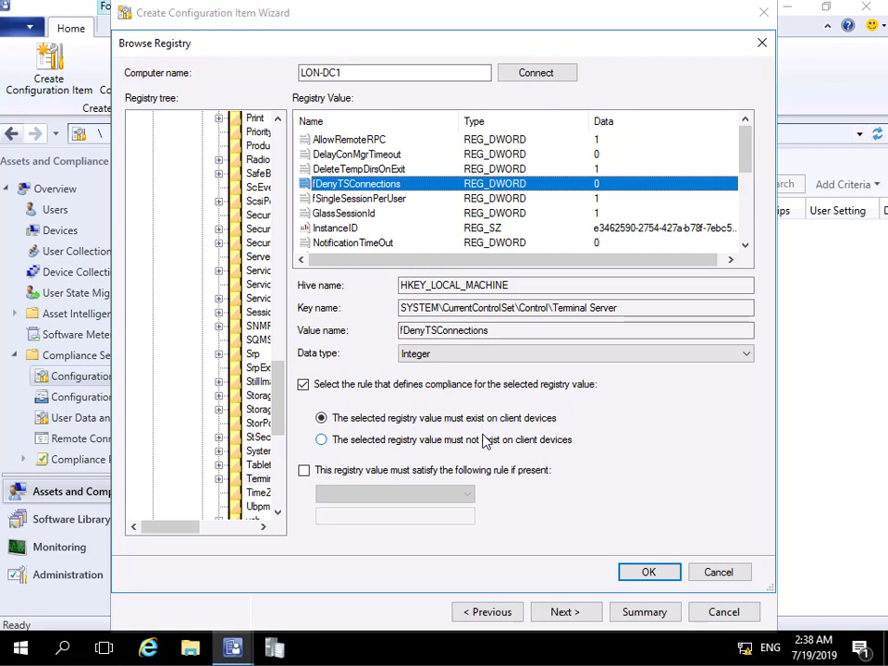
{"action": "left_click", "coordinate": [306, 471]}
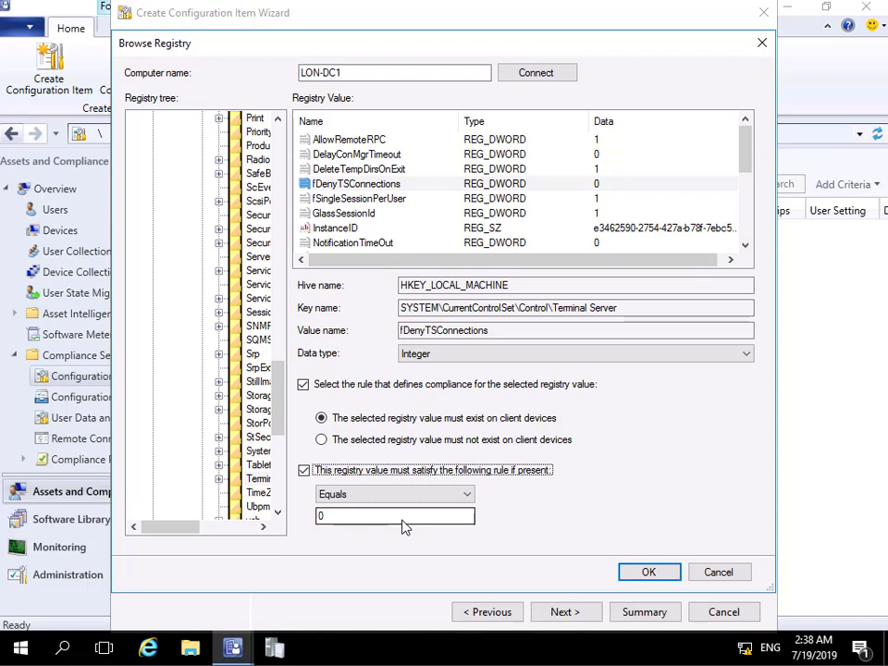
{"action": "left_click", "coordinate": [638, 574]}
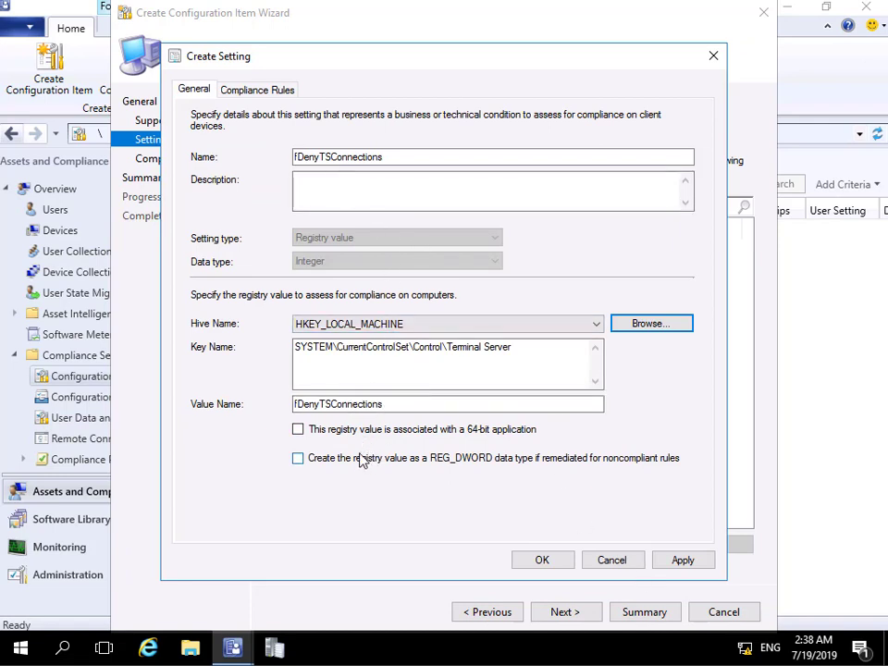
{"action": "left_click", "coordinate": [543, 560]}
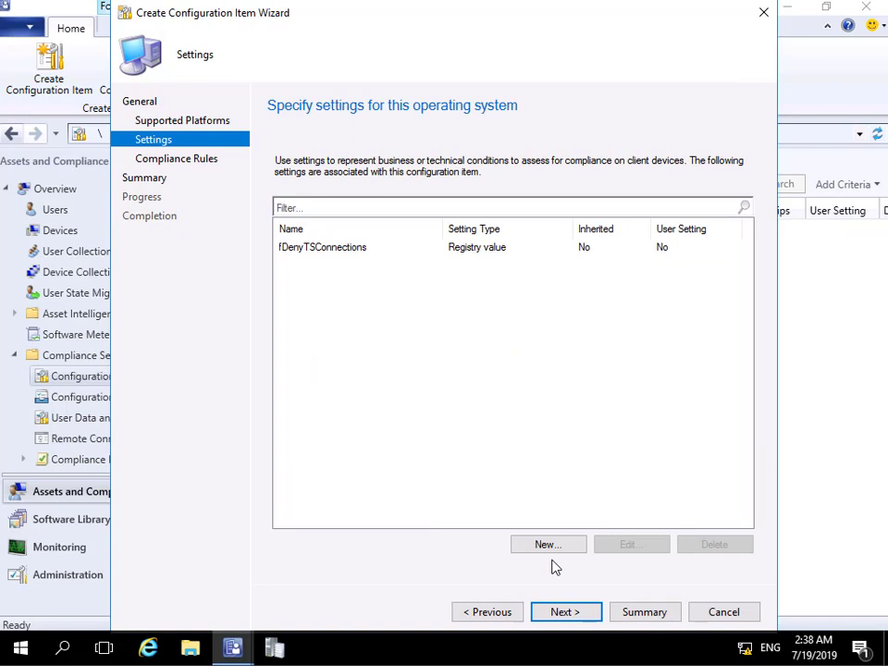
- Set the noncompliance severity for reports to Critical on the fDenyTSConnections Equals 0 compliance rule
{"action": "left_click", "coordinate": [572, 612]}
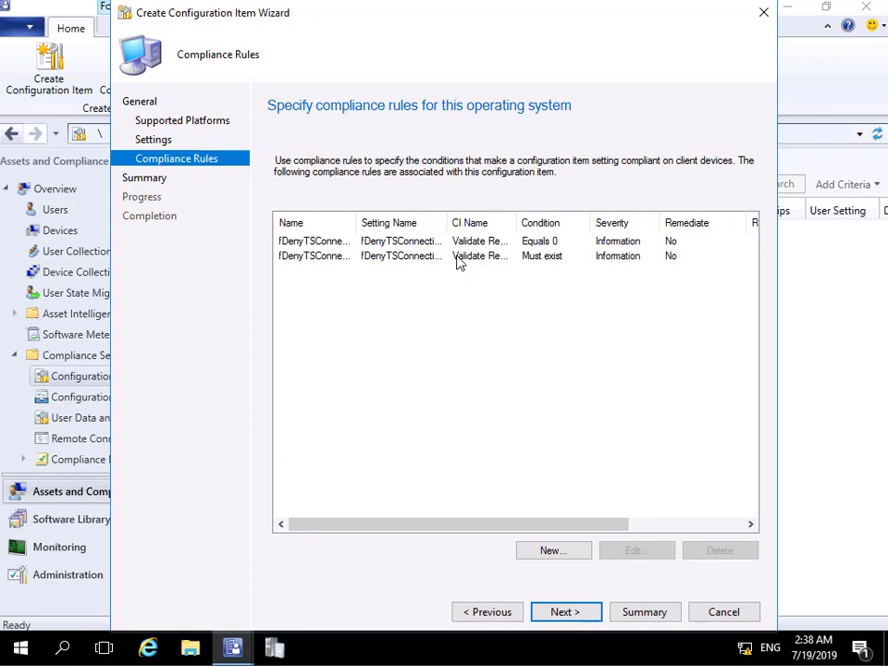
{"action": "left_click", "coordinate": [363, 242]}
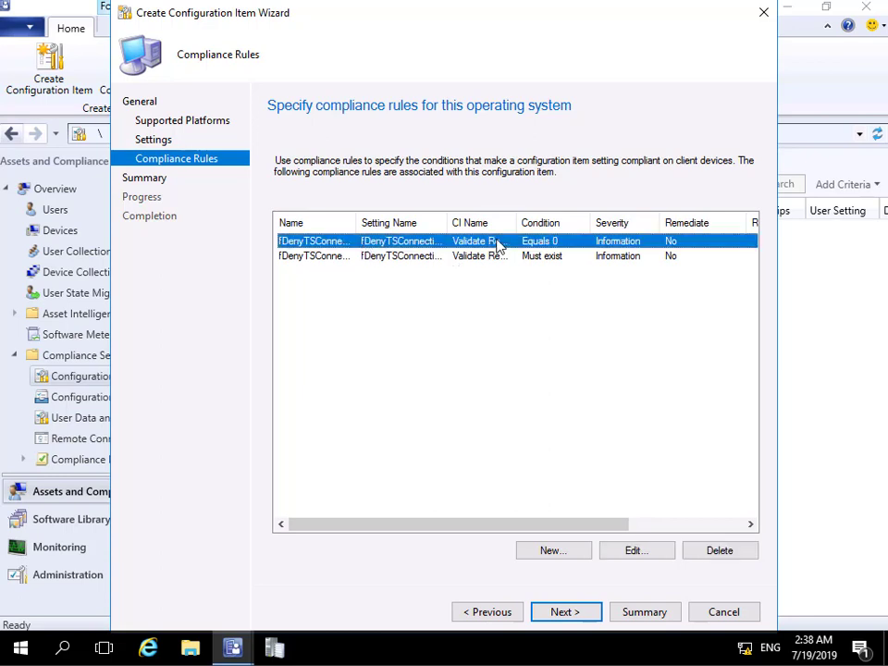
{"action": "left_click", "coordinate": [637, 552]}
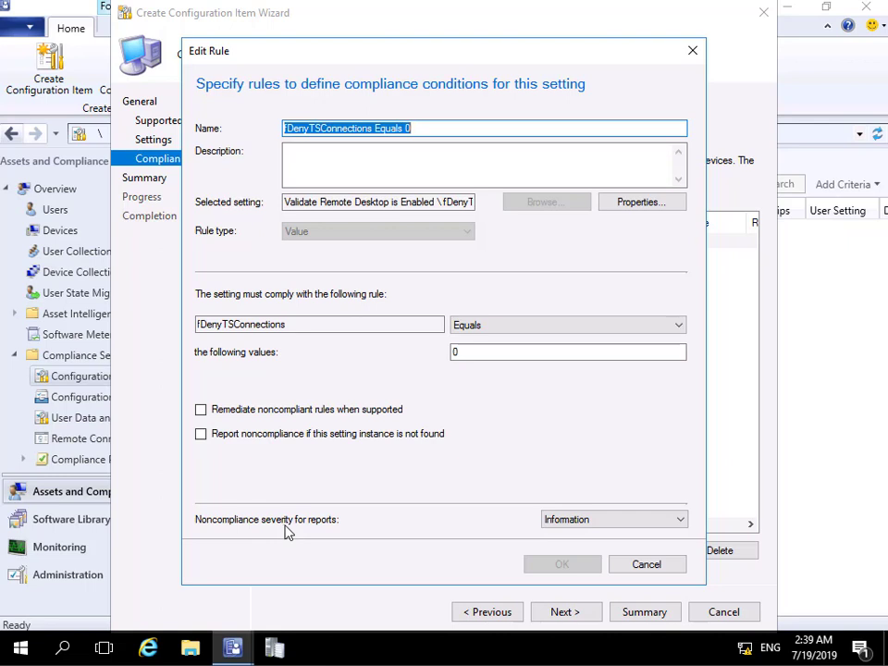
{"action": "left_click", "coordinate": [588, 521]}
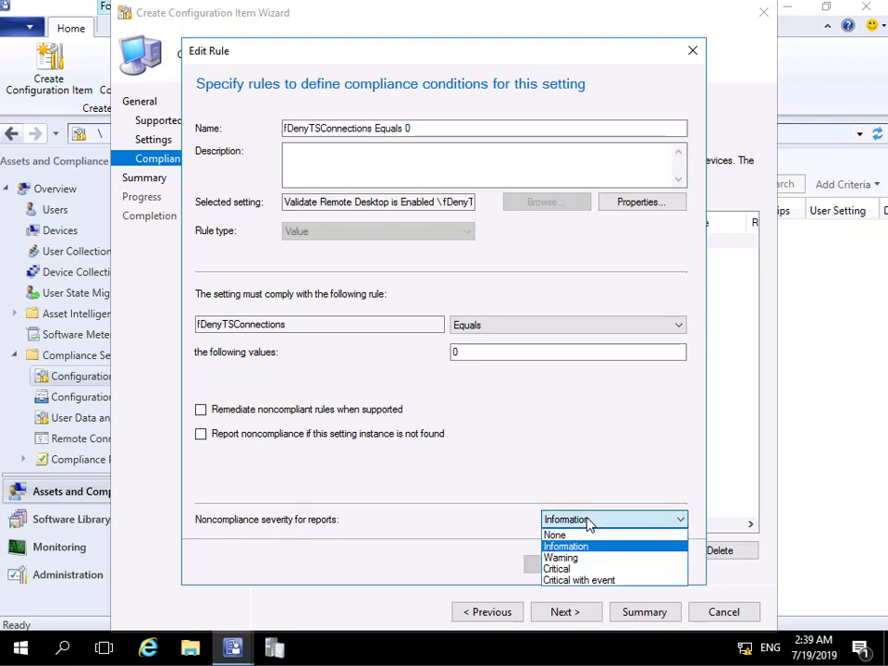
{"action": "left_click", "coordinate": [564, 569]}
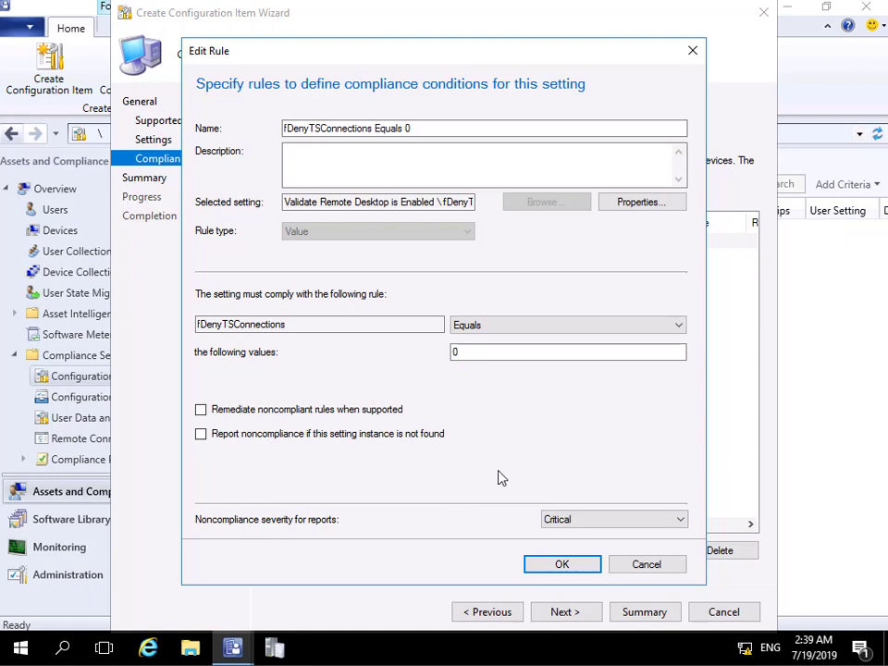
{"action": "left_click", "coordinate": [559, 566]}
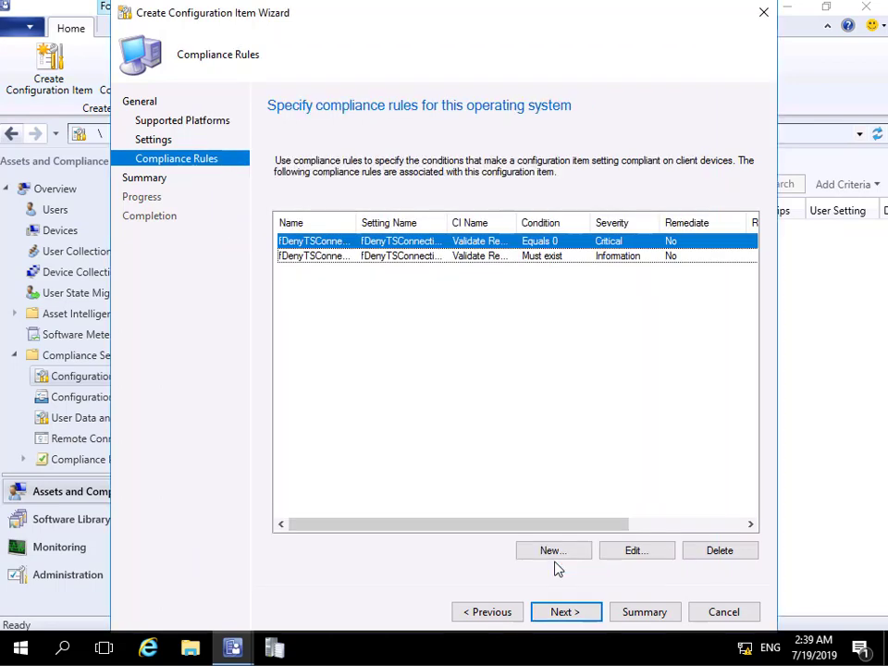
- Finish creating the configuration item through the summary and select it in the Configuration Items list
{"action": "left_click", "coordinate": [564, 612]}
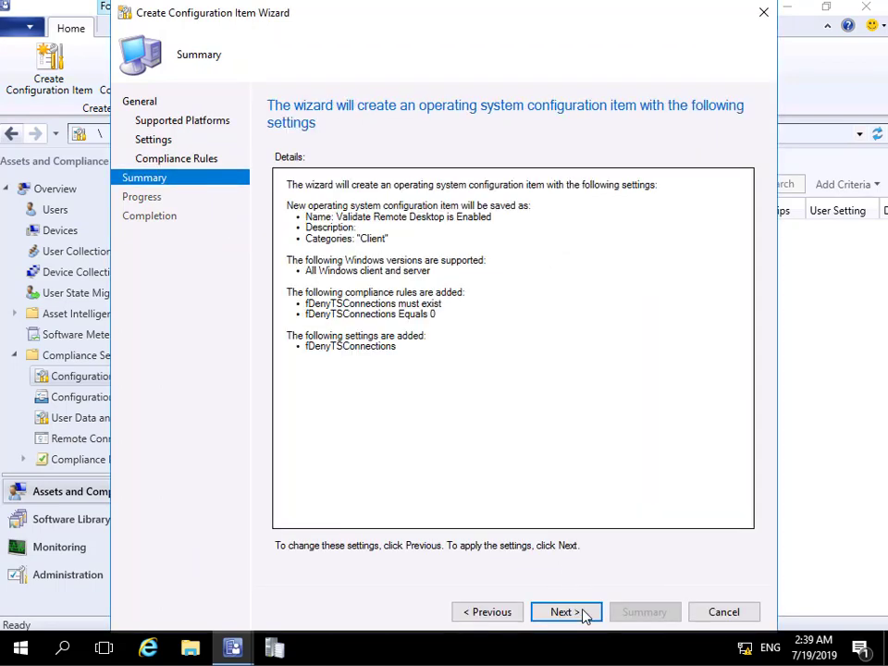
{"action": "left_click", "coordinate": [584, 615]}
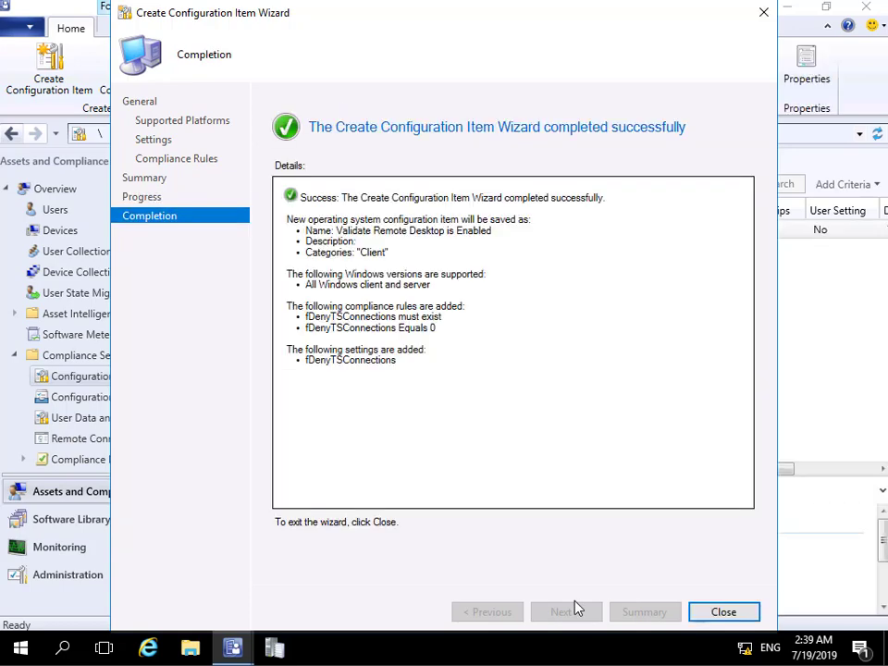
{"action": "left_click", "coordinate": [703, 613]}
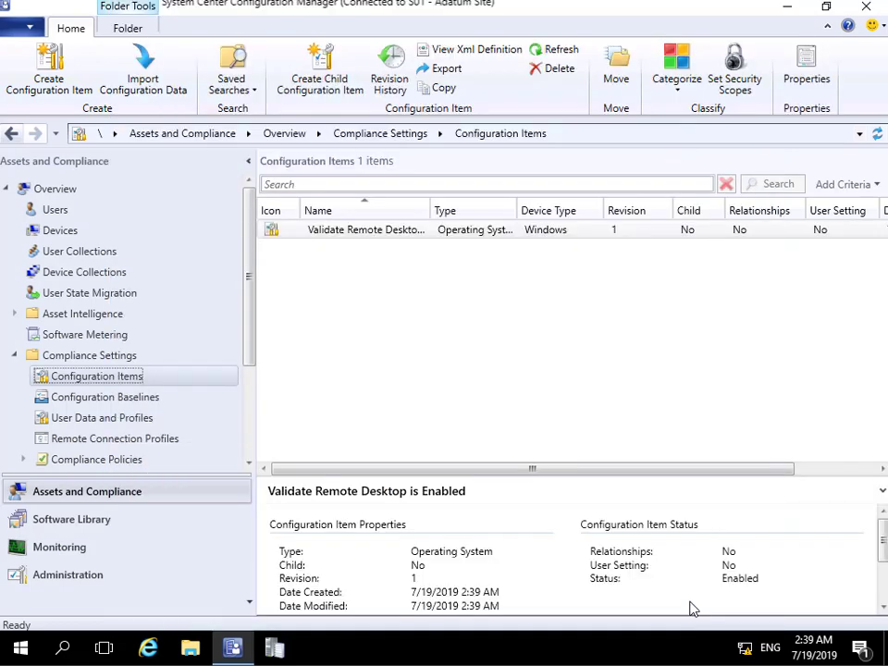
{"action": "left_click", "coordinate": [338, 243]}
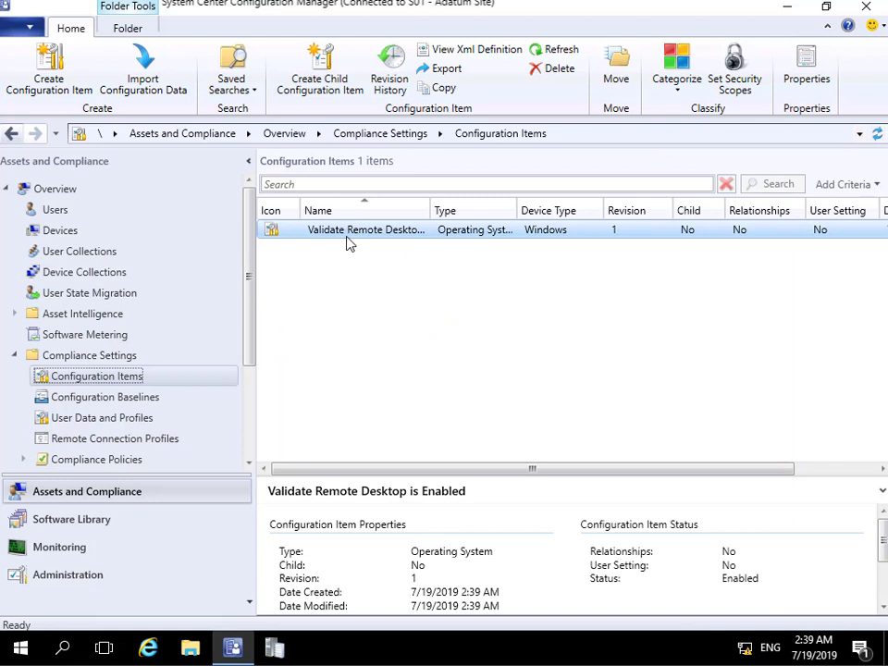